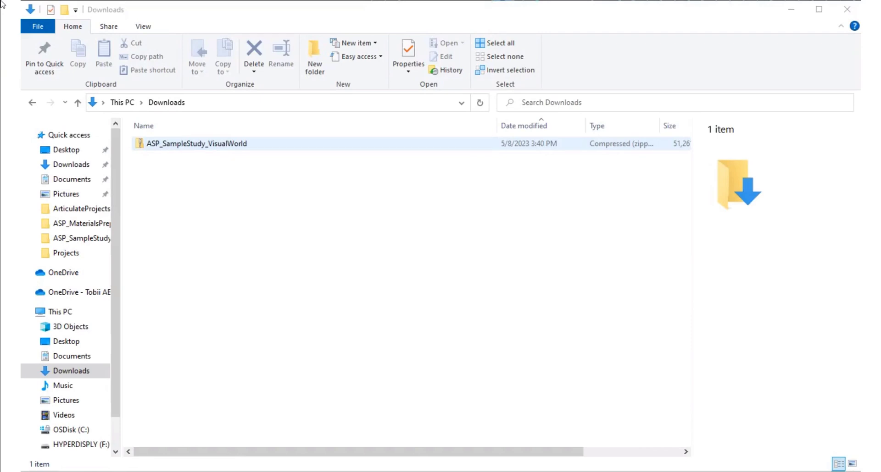
- Extract the zipped ASP_SampleStudy_VisualWorld archive to the suggested folder
click(198, 144)
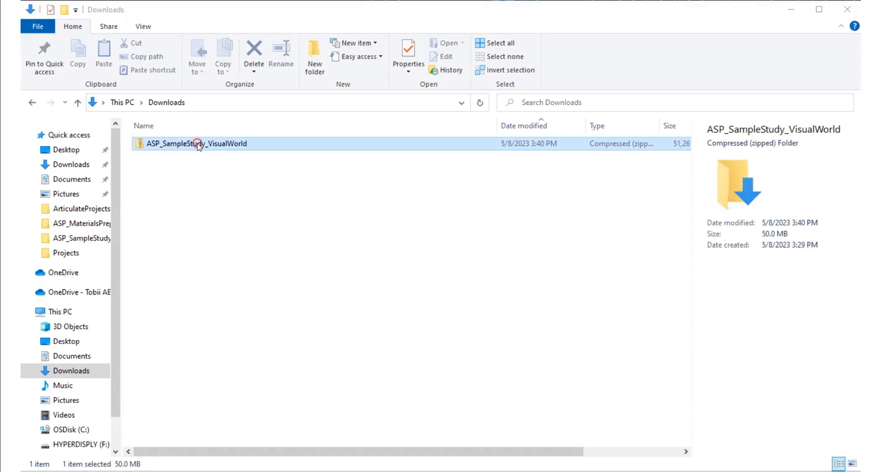
right_click(197, 144)
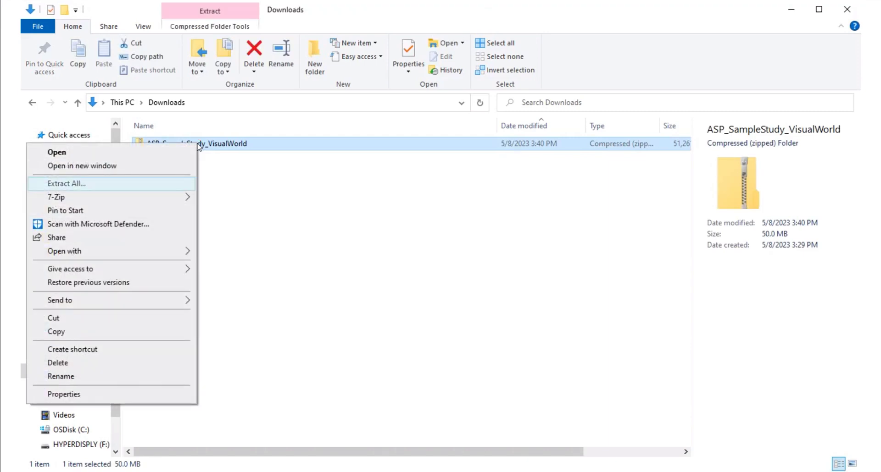
click(160, 180)
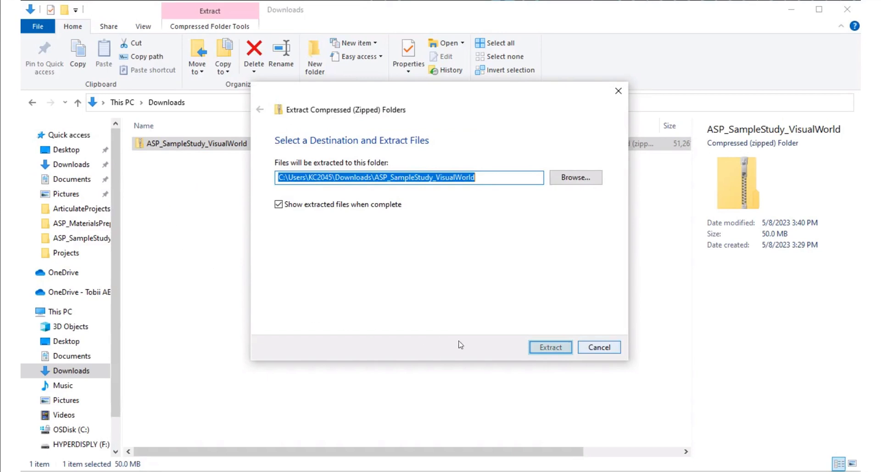
click(550, 347)
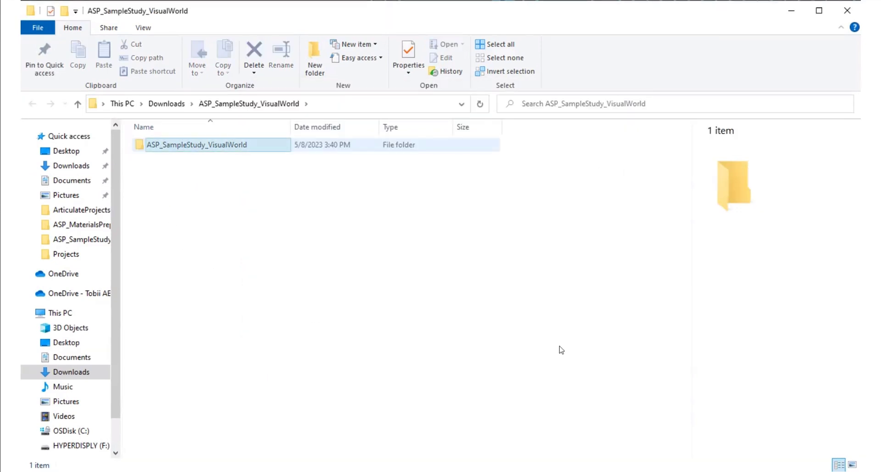
- Open the extracted ASP_SampleStudy_VisualWorld folder, keeping its name unchanged
double_click(239, 145)
click(239, 145)
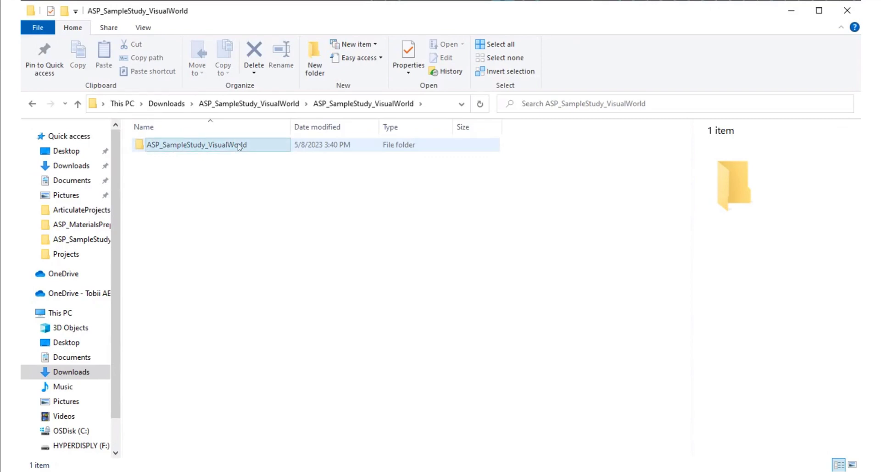
key(Return)
- Open the nested study folder and then the Materials_VisualWorld folder
double_click(238, 145)
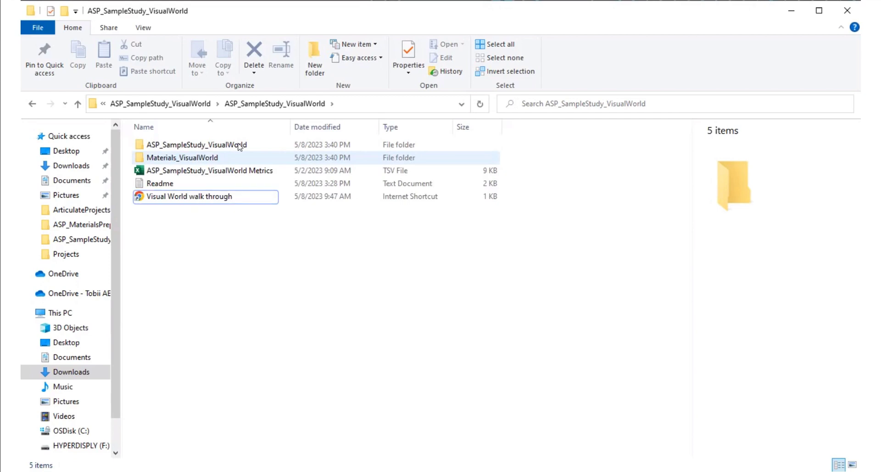
key(ctrl+Up)
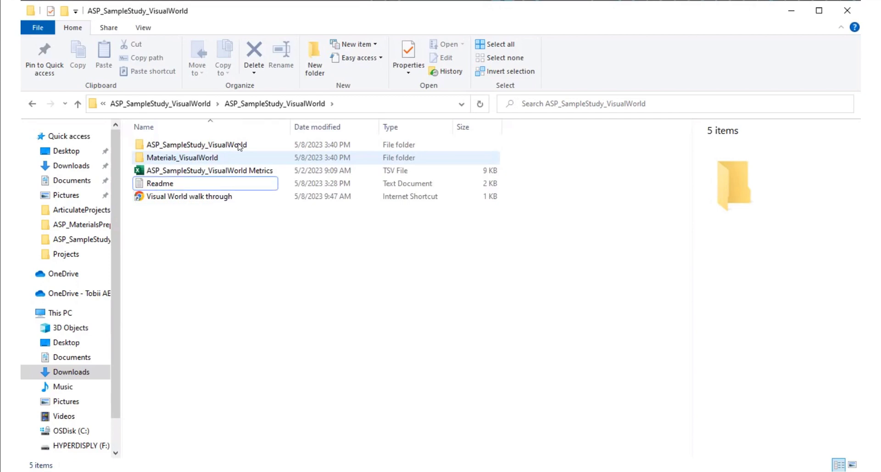
key(ctrl+Up)
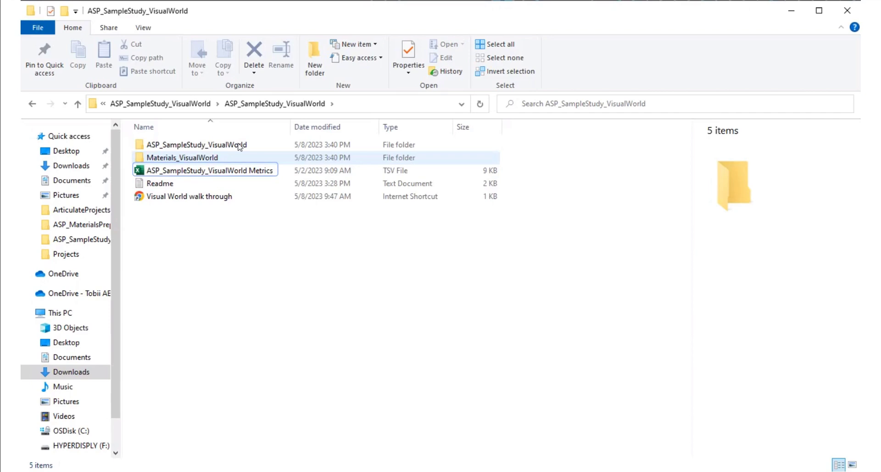
key(ctrl+Up)
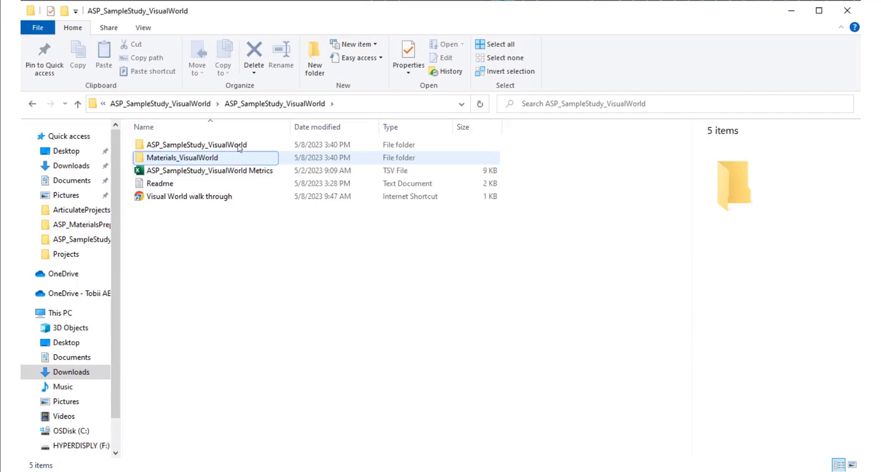
double_click(205, 158)
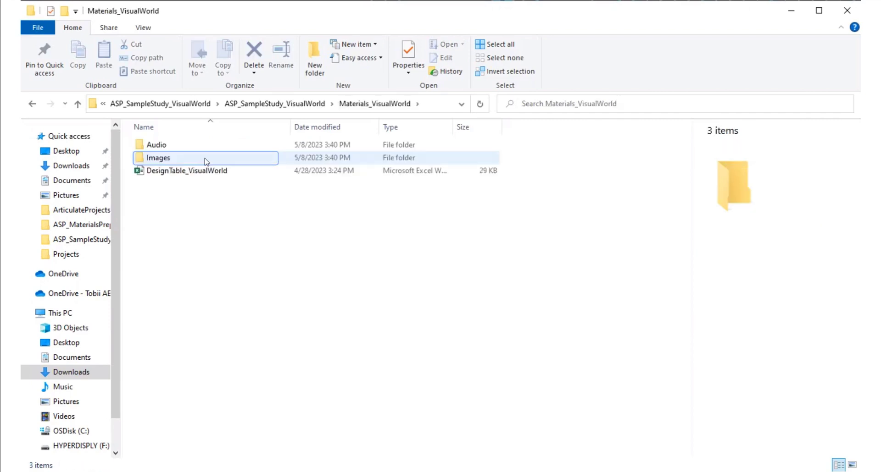
key(ctrl+Down)
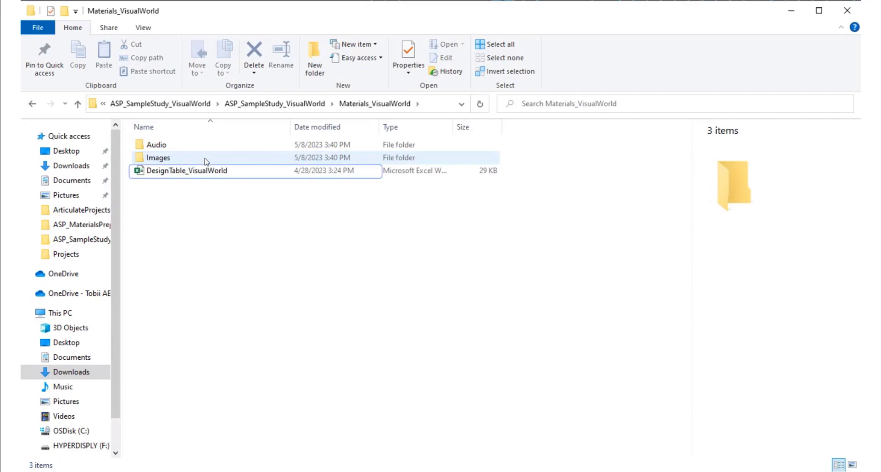
- Browse the Images, MessageScreens and Audio stimulus folders, then return to the study's main folder
click(205, 158)
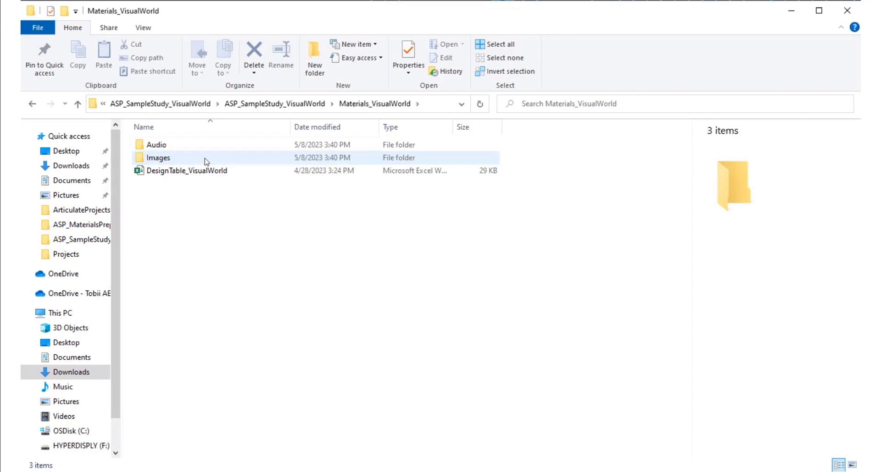
key(ctrl+Up)
double_click(158, 161)
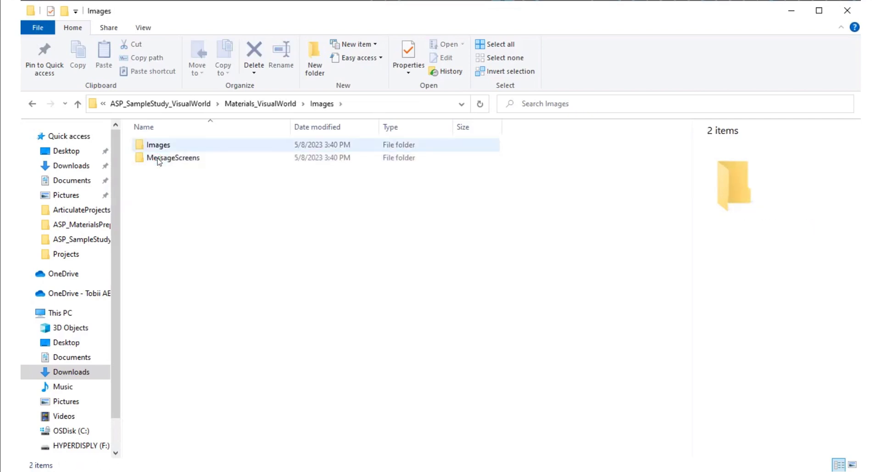
click(158, 161)
double_click(159, 160)
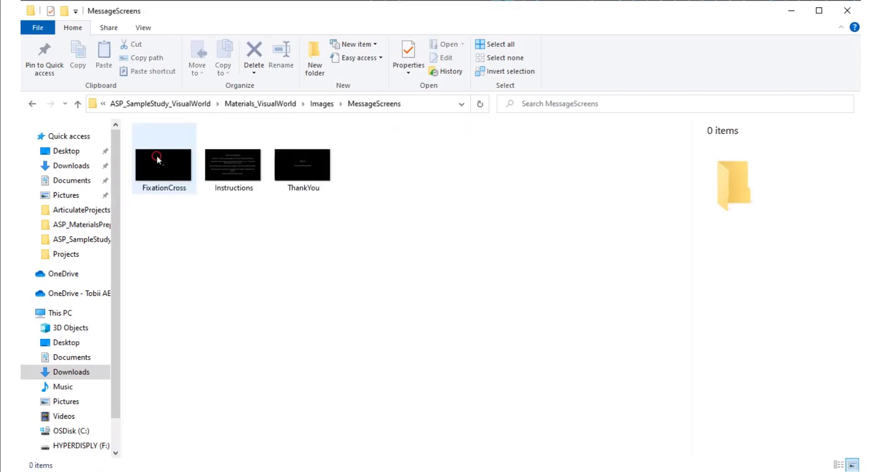
key(alt+Left)
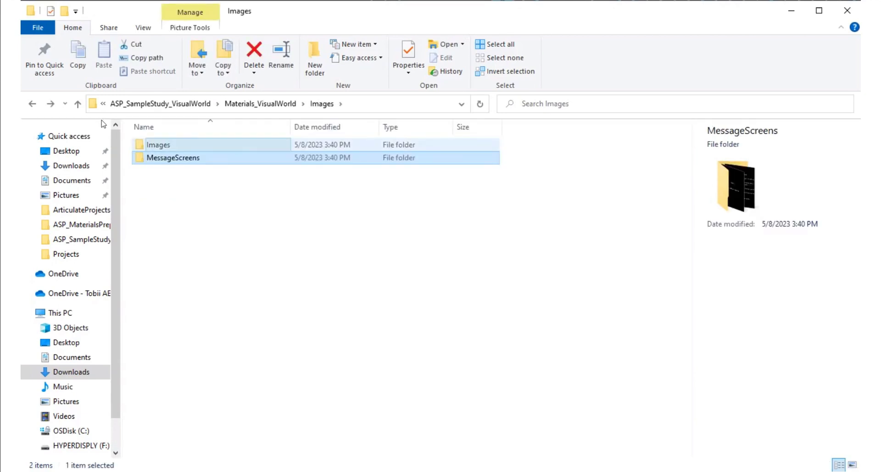
double_click(160, 145)
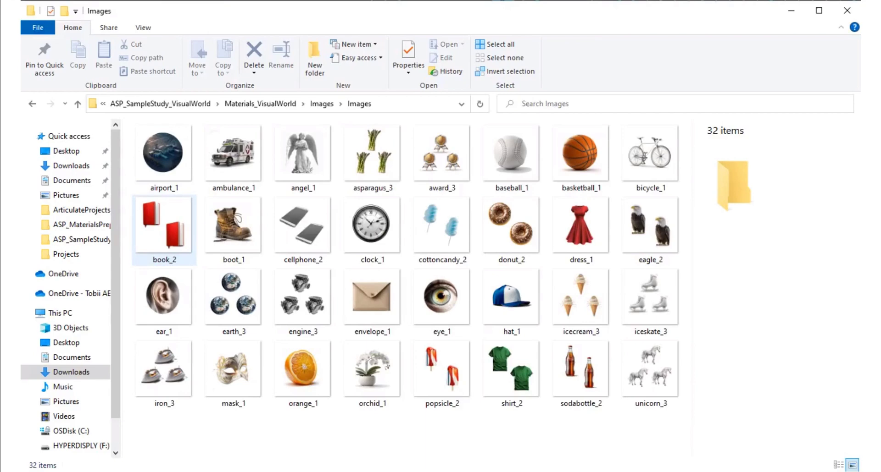
key(alt+Left)
key(alt+Left)
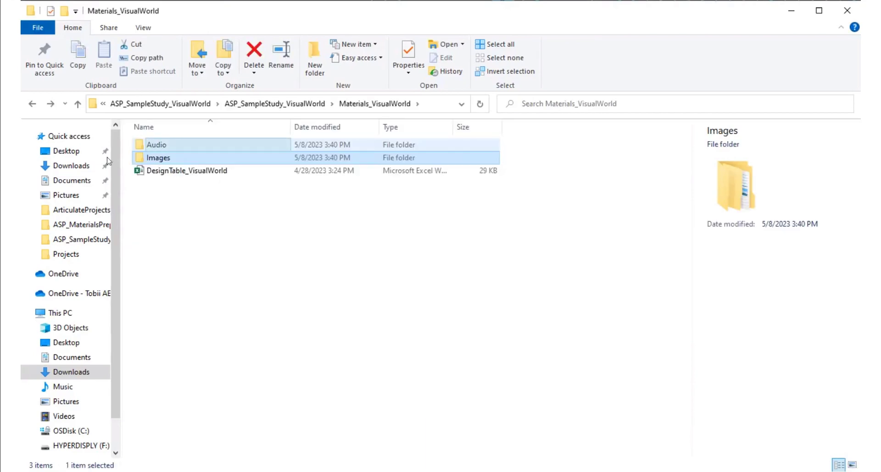
double_click(151, 145)
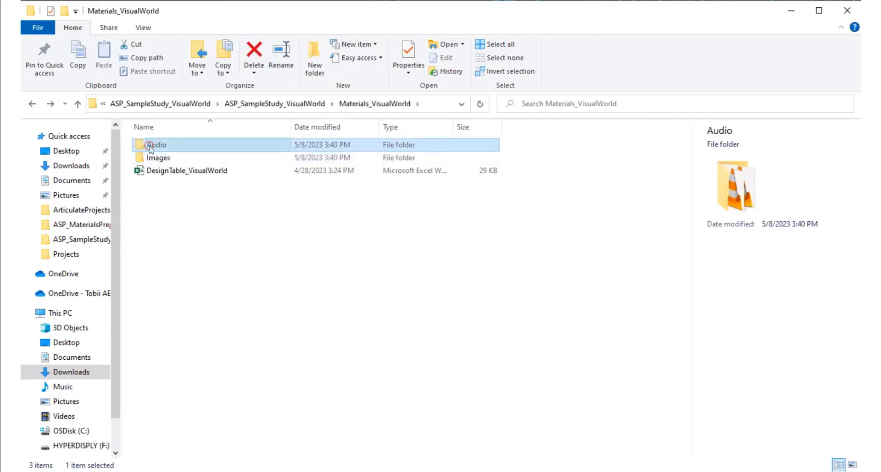
key(alt+Left)
key(alt+Left)
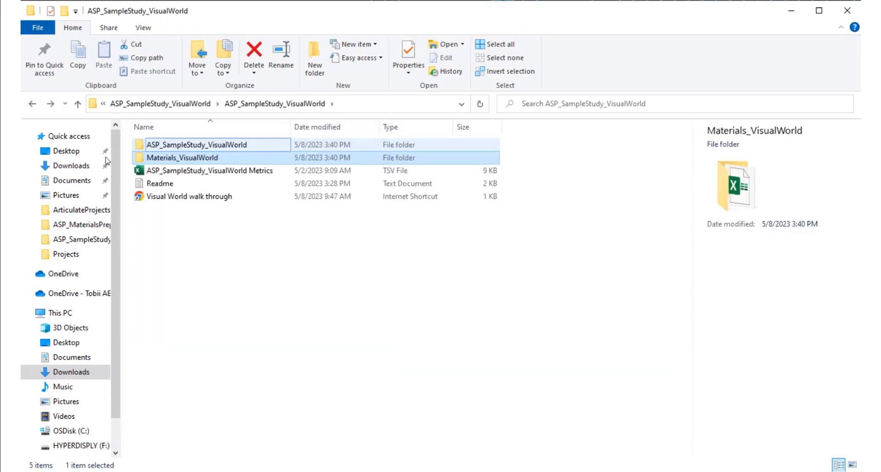
- Select the tobii project file inside the ASP_SampleStudy_VisualWorld project folder
double_click(171, 146)
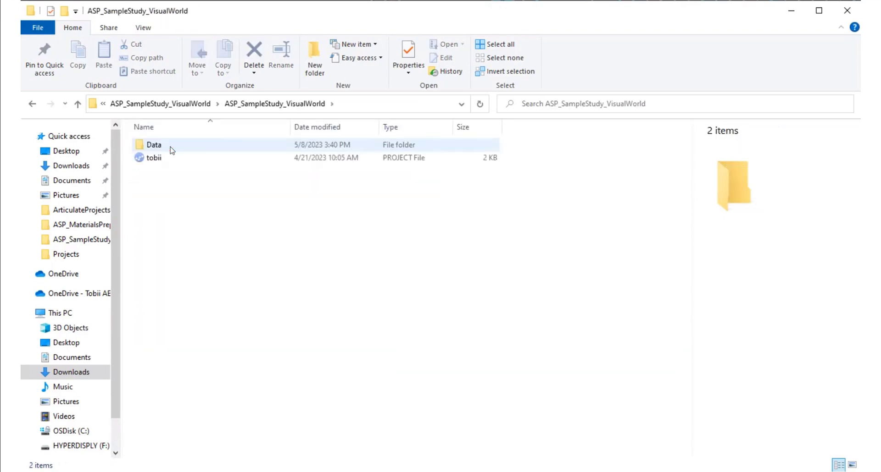
key(Down)
key(F2)
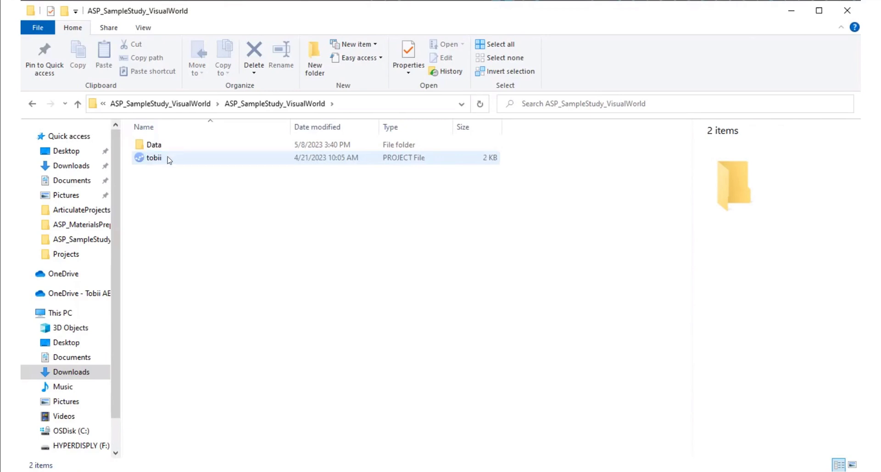
click(163, 159)
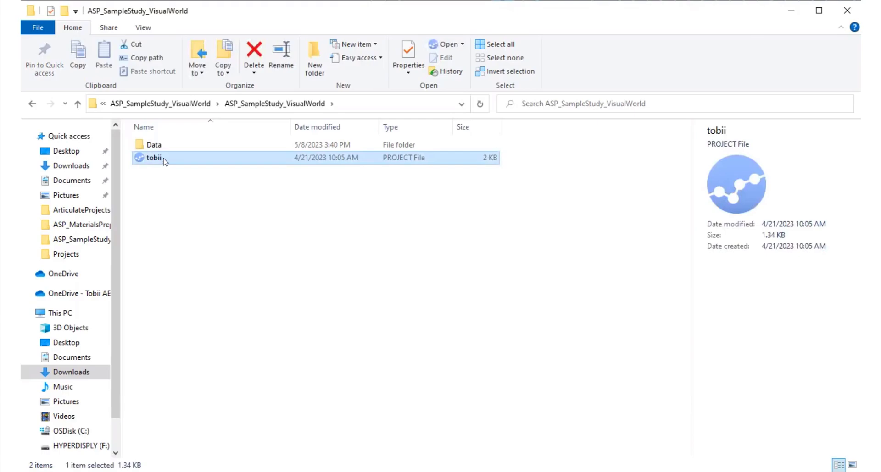
- Launch Tobii Pro Lab and open the existing AdvancedScreenProject_SampleStudy_VisualWorld project
double_click(163, 159)
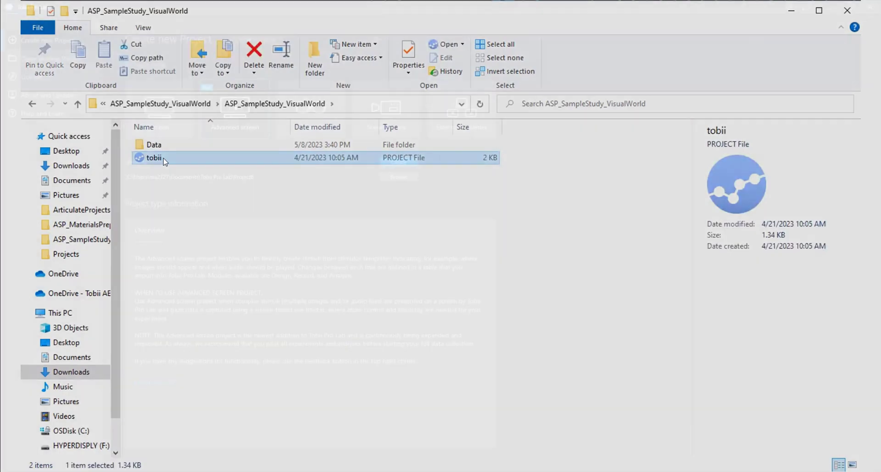
key(Tab)
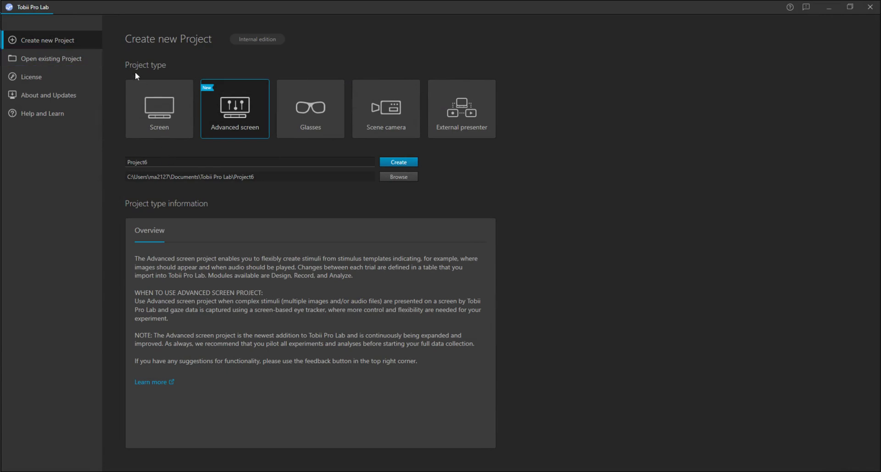
click(86, 58)
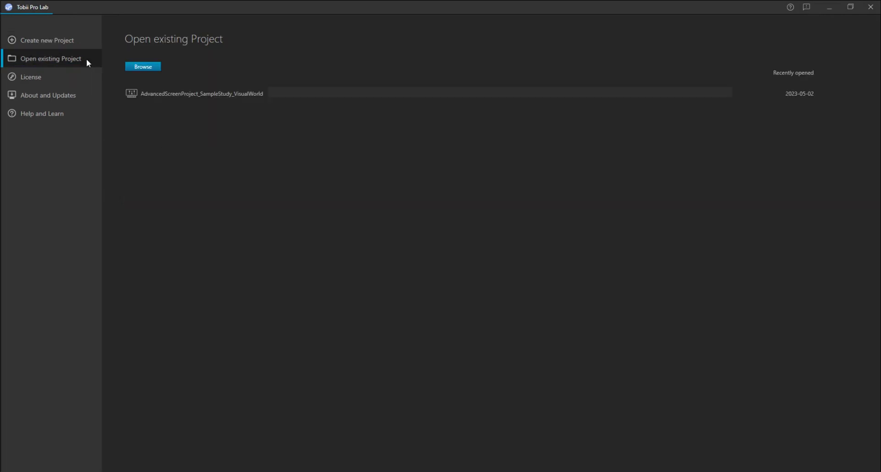
key(Tab)
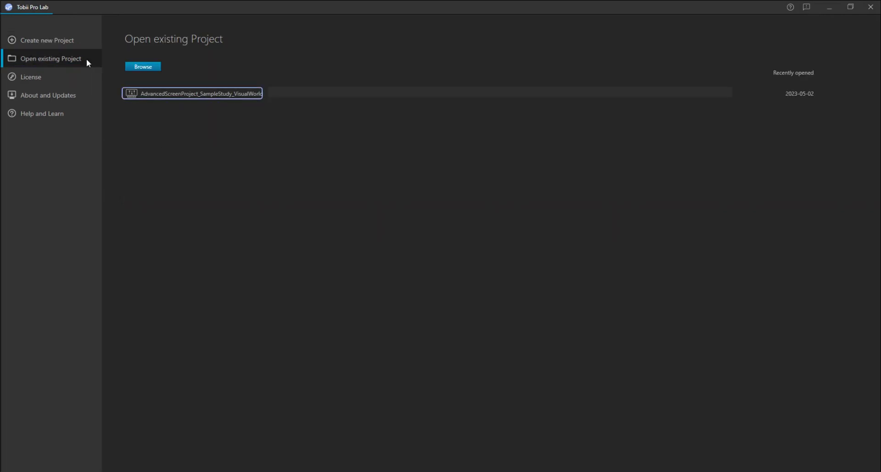
click(257, 91)
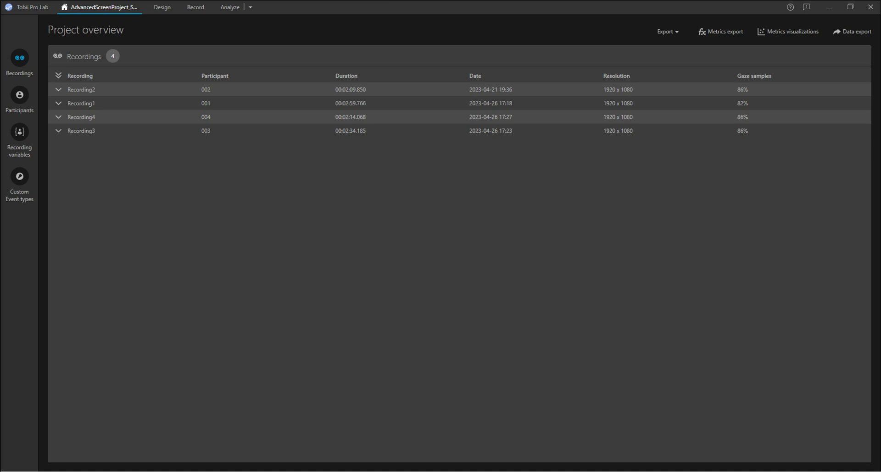
key(Tab)
key(Tab)
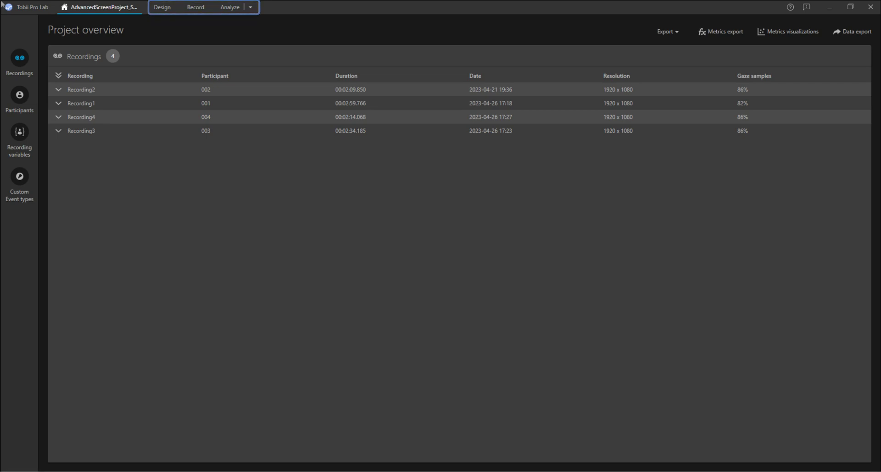
key(Tab)
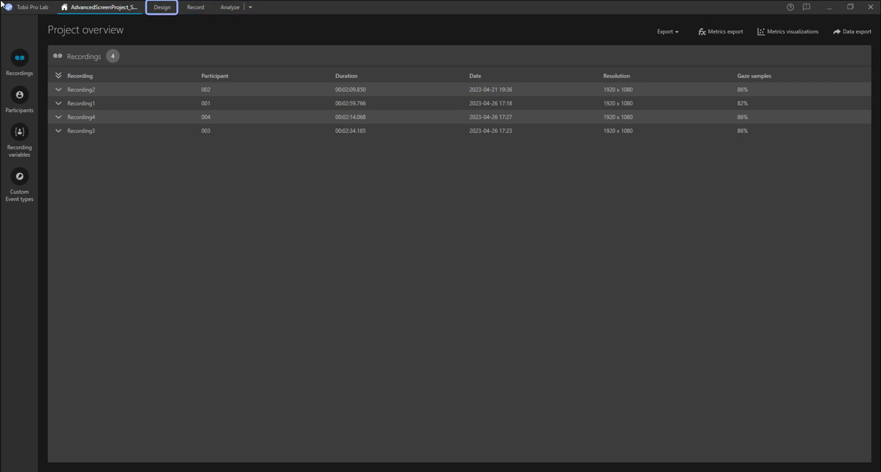
click(163, 7)
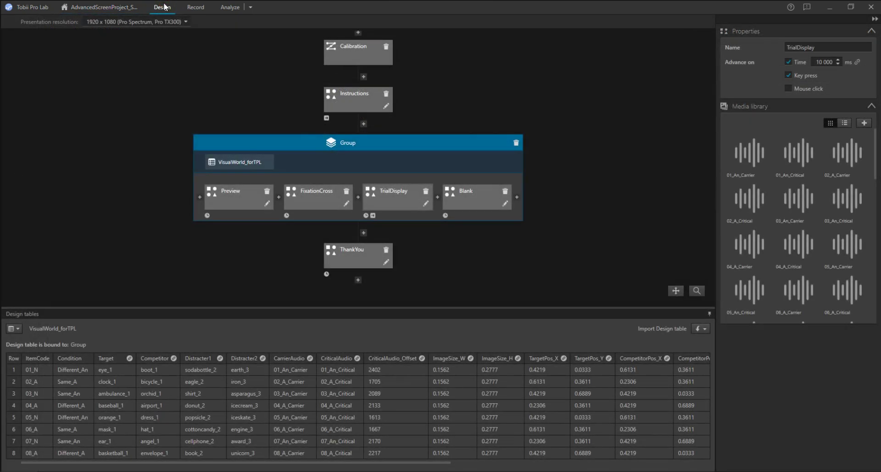
key(Tab)
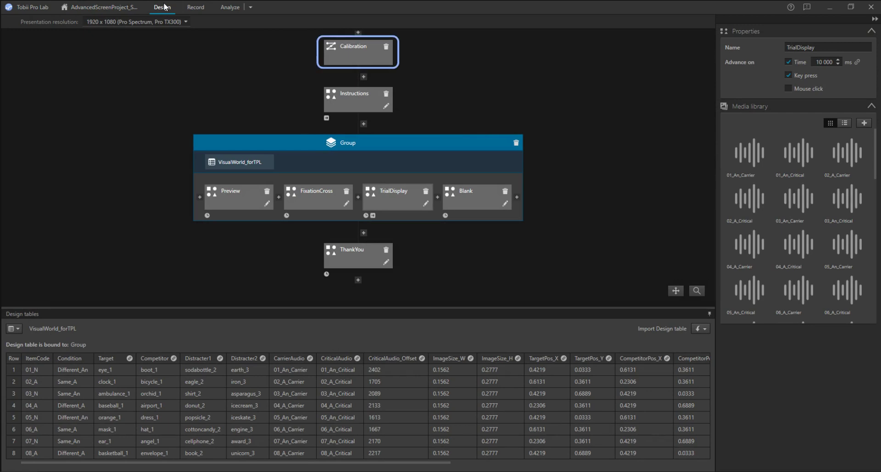
key(Tab)
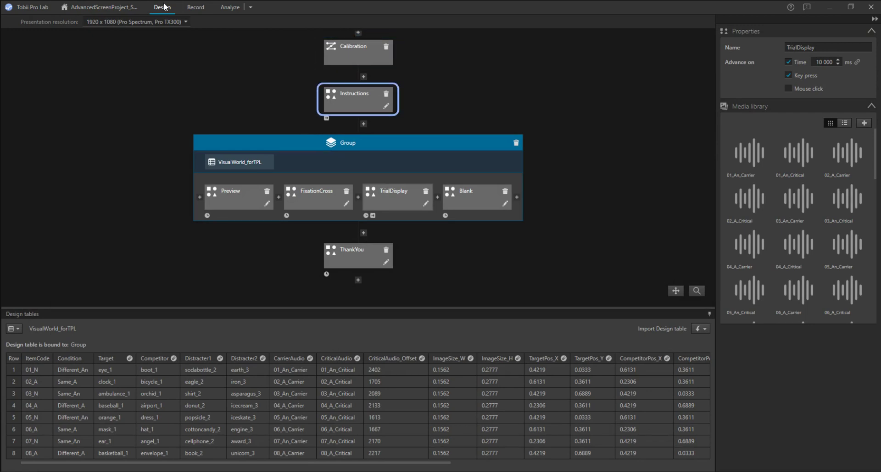
key(Tab)
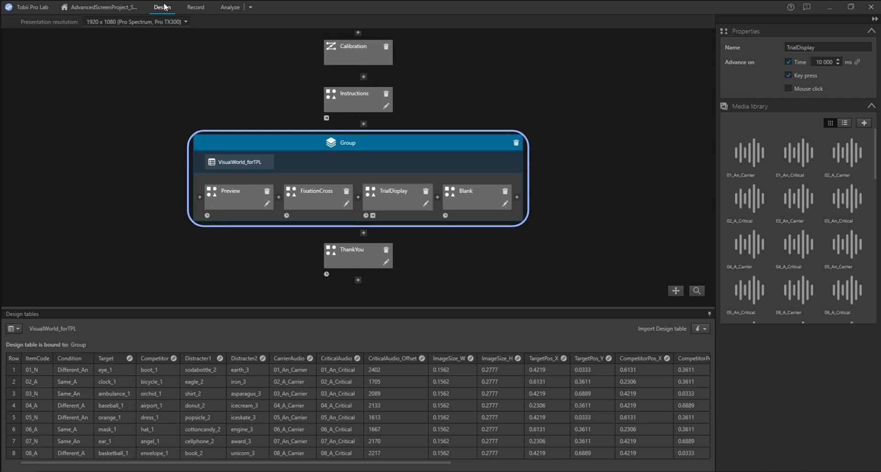
key(Tab)
key(Tab)
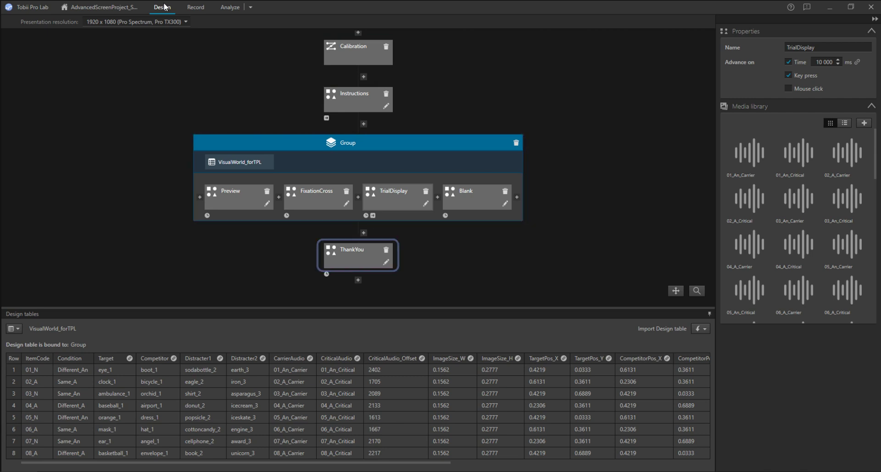
key(Tab)
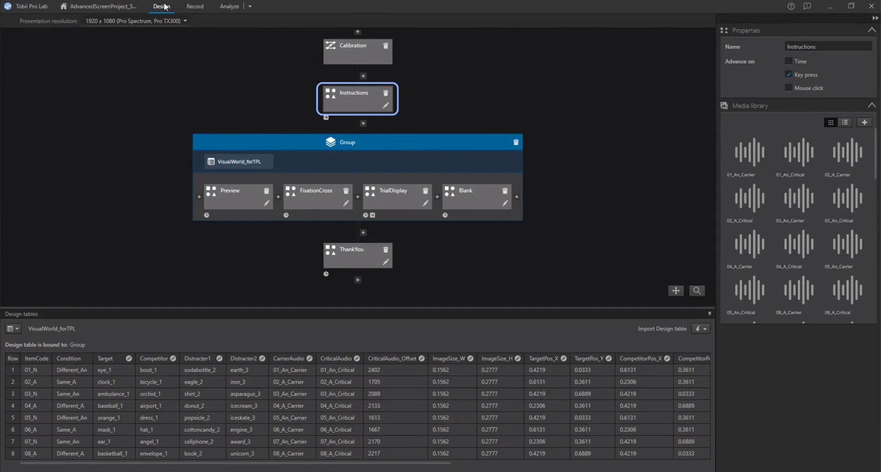
- Open the Instructions screen, which shows Instructions.png and advances on key press
double_click(341, 99)
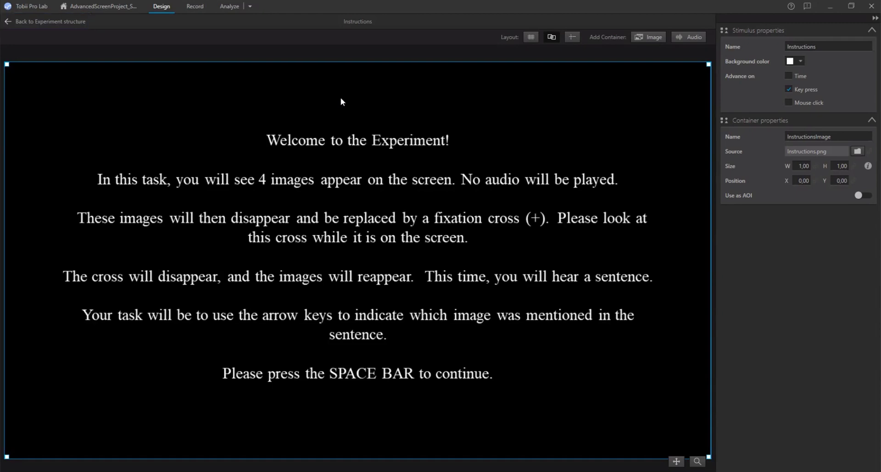
- Return to the experiment flow and view the Group's VisualWorld_forTPL table with Random order
click(6, 20)
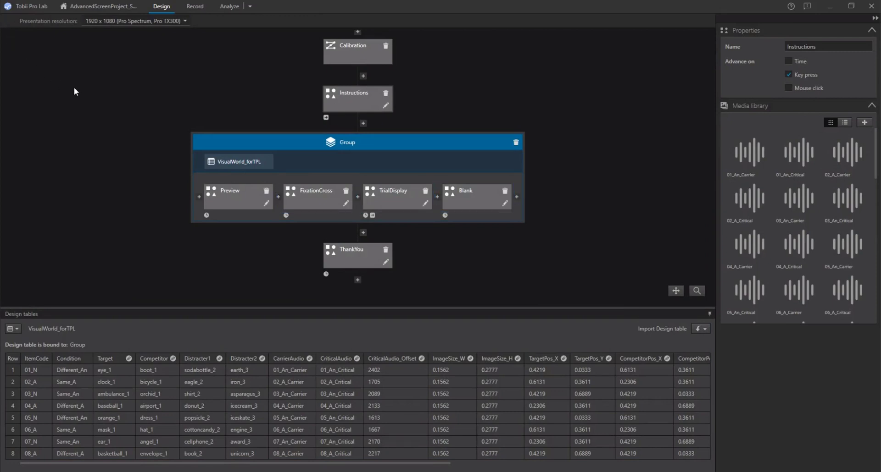
click(437, 142)
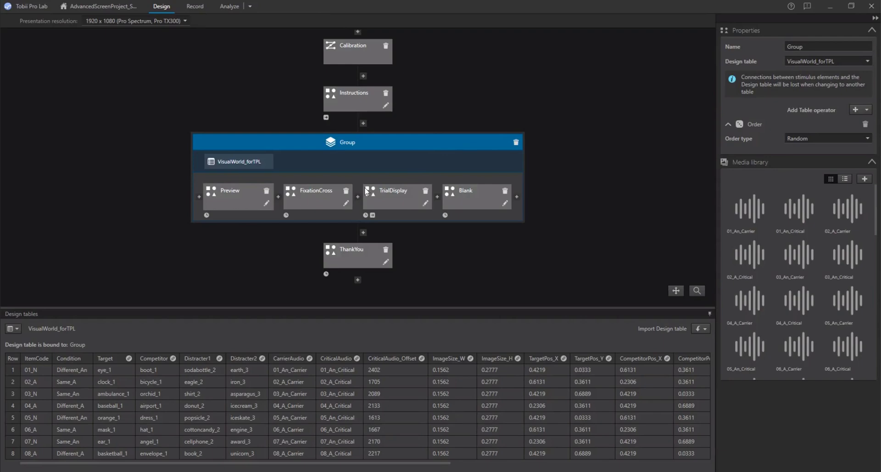
- Open the Preview screen and check Distracter2Preview's source and width bindings (Distracter2, ImageSize_W)
double_click(234, 205)
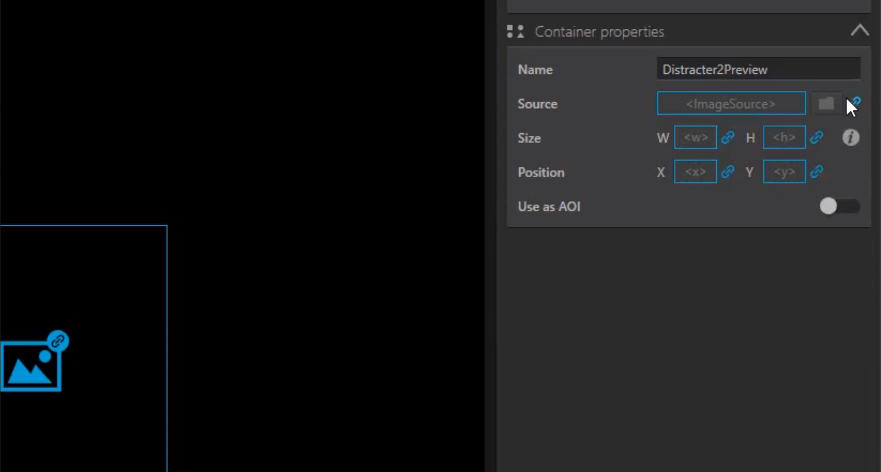
click(848, 100)
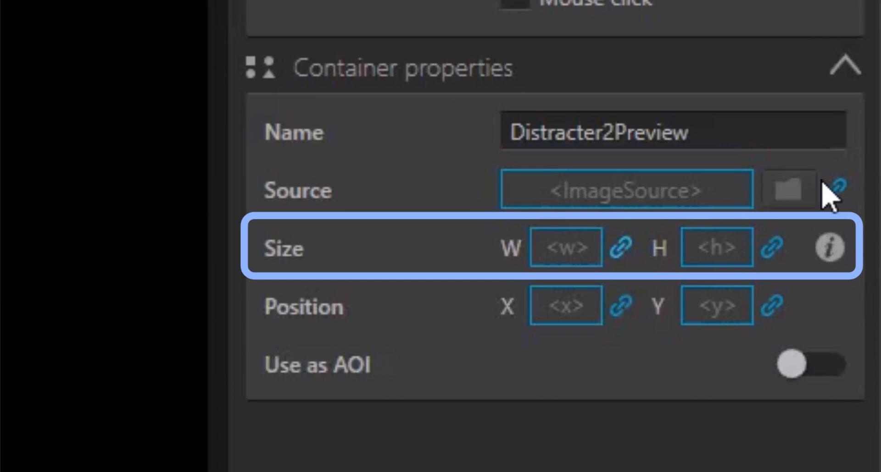
click(615, 236)
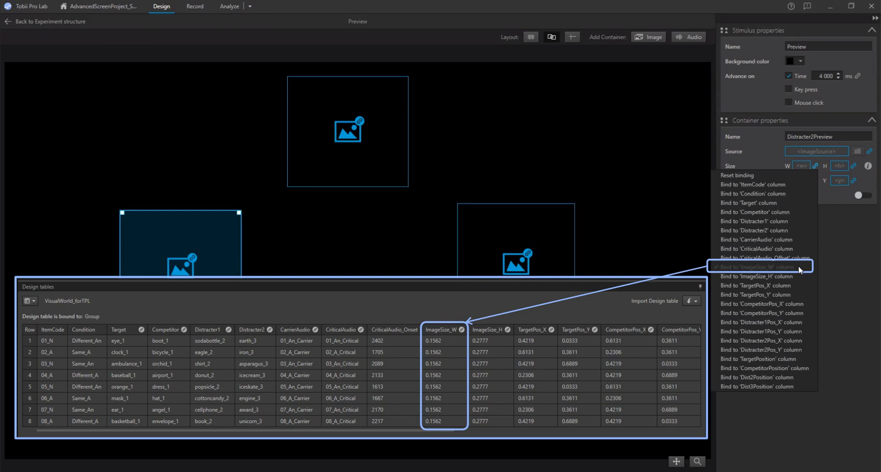
- Close the binding menu and check which column sets the image's X position
click(798, 268)
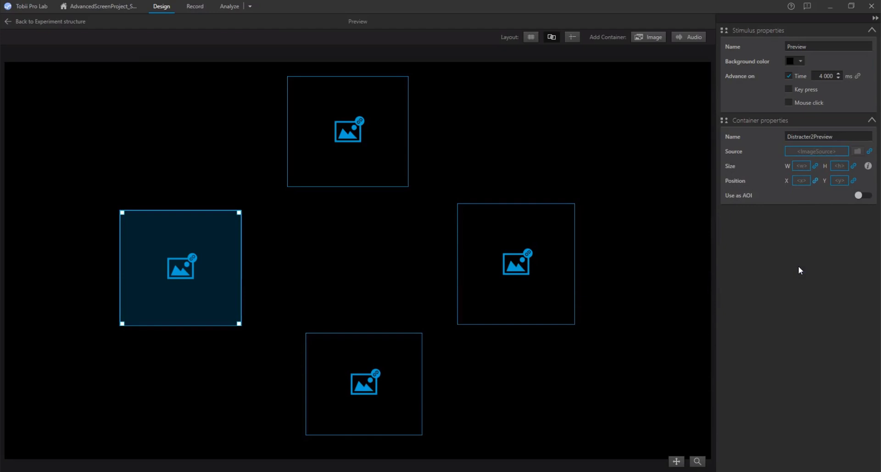
click(815, 181)
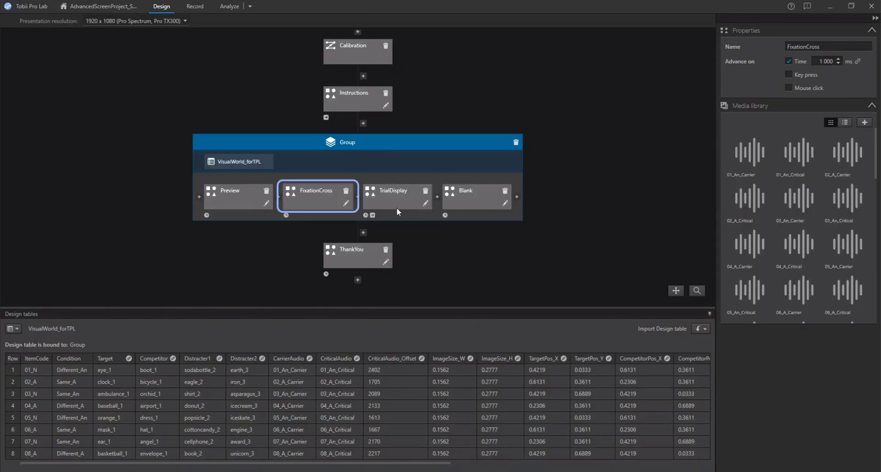
double_click(319, 205)
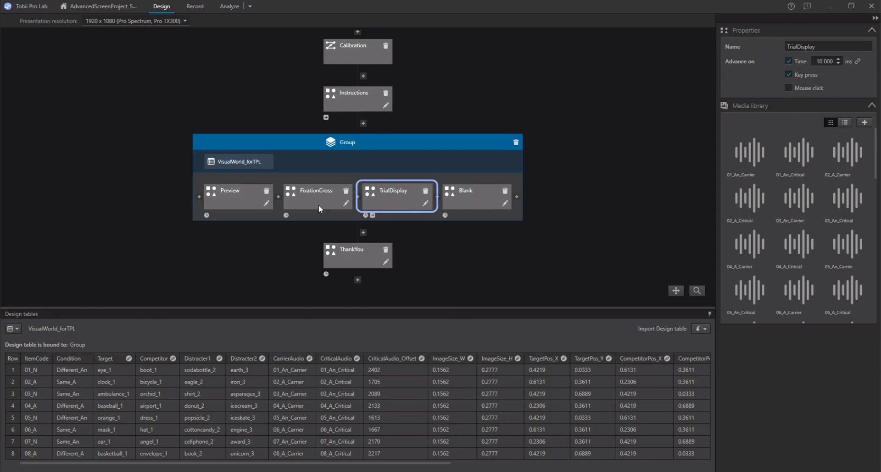
- Open TrialDisplay, make the Target image container an AOI, then select the Competitor container
double_click(393, 204)
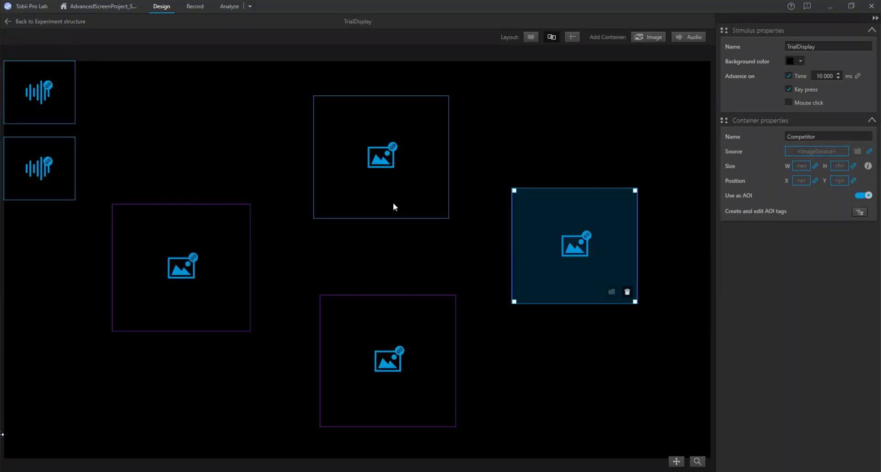
click(393, 207)
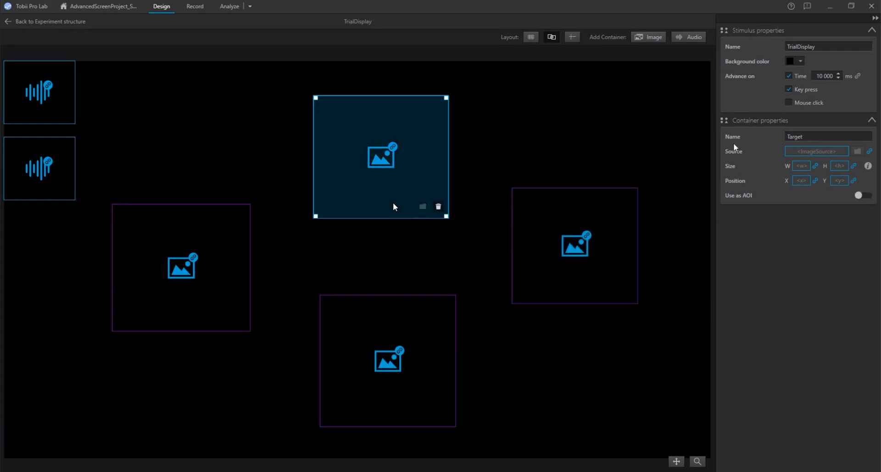
click(859, 195)
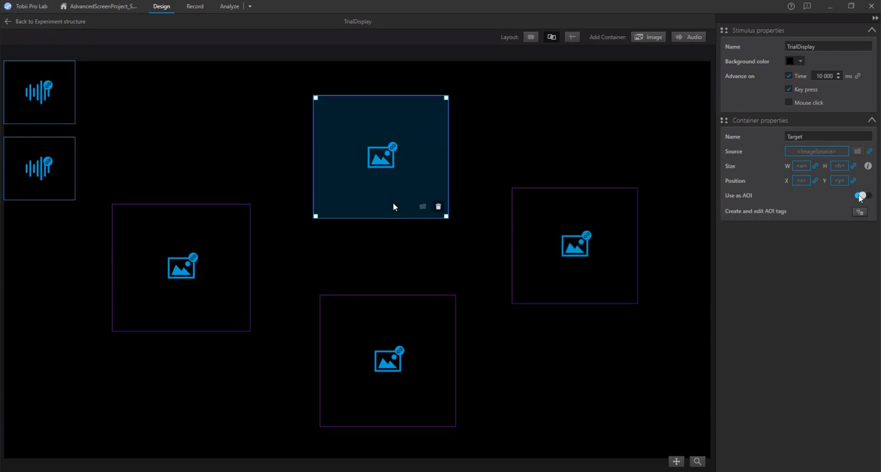
click(616, 264)
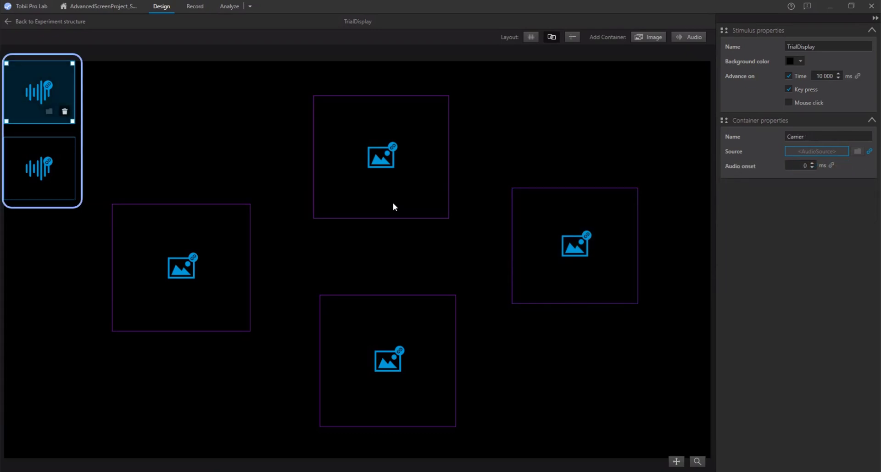
- Check the Carrier audio's CarrierAudio source binding, then select the Critical audio container
click(57, 91)
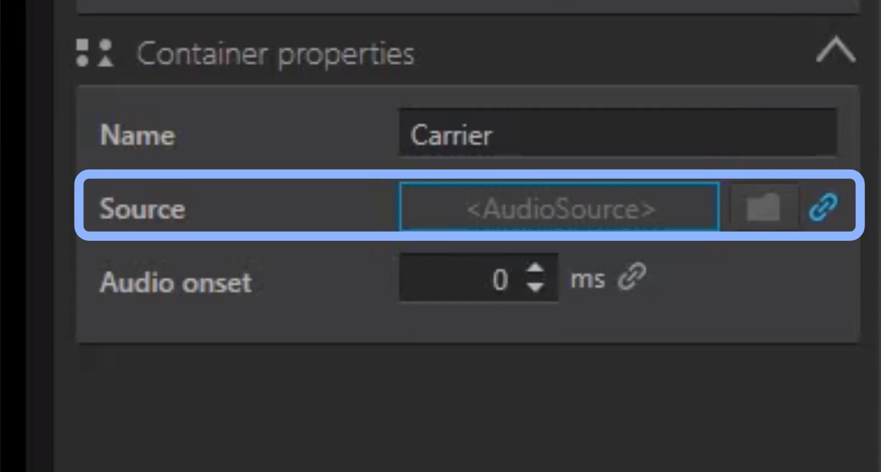
click(821, 209)
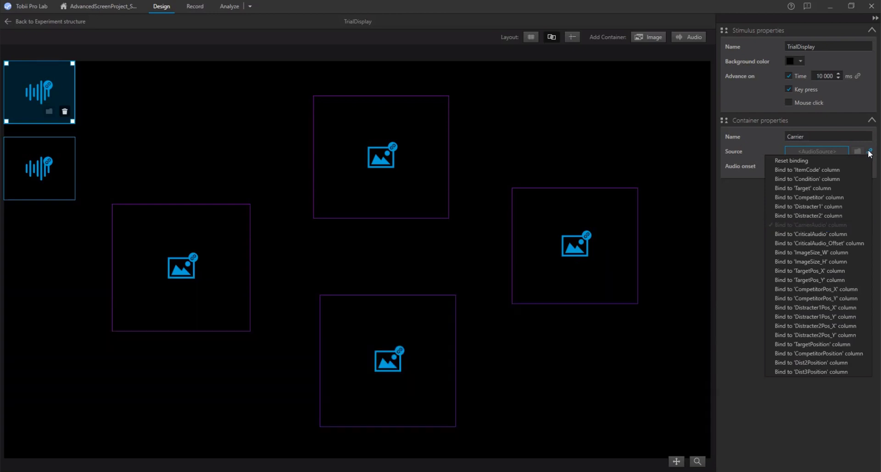
click(49, 174)
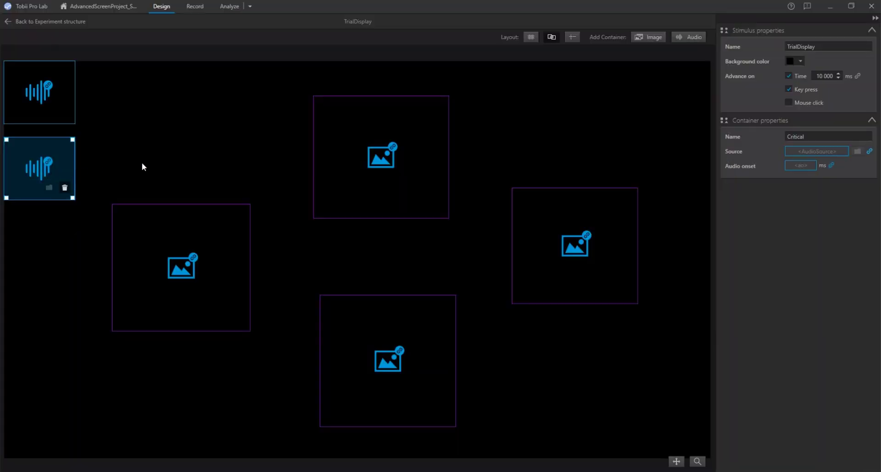
- Check which columns the Critical audio's source and audio onset are bound to
click(870, 151)
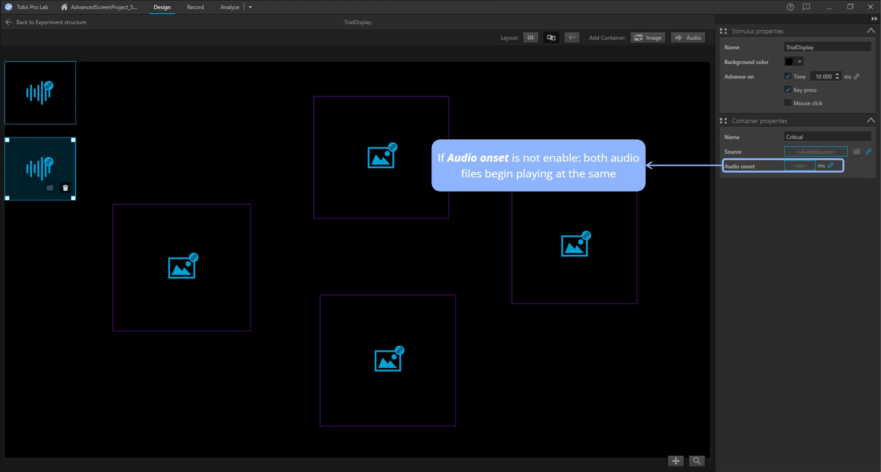
click(830, 166)
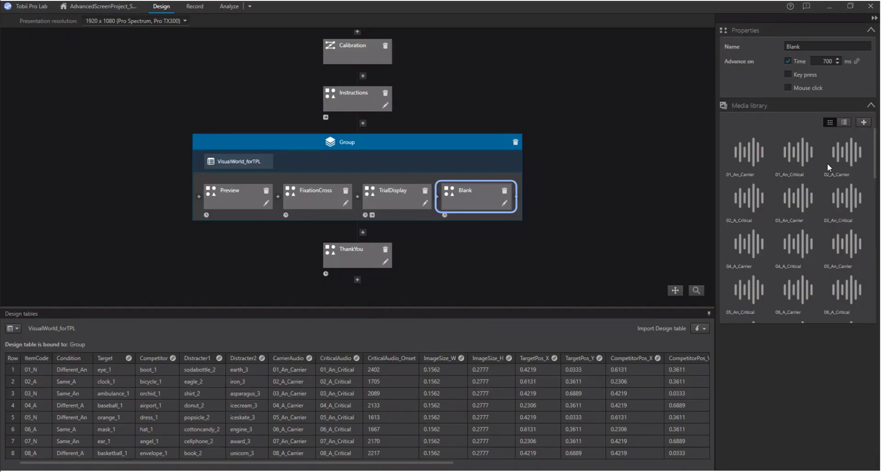
- Review the Blank stimulus (700 ms) and the ThankYou stimulus (4000 ms) in the experiment flow
double_click(472, 206)
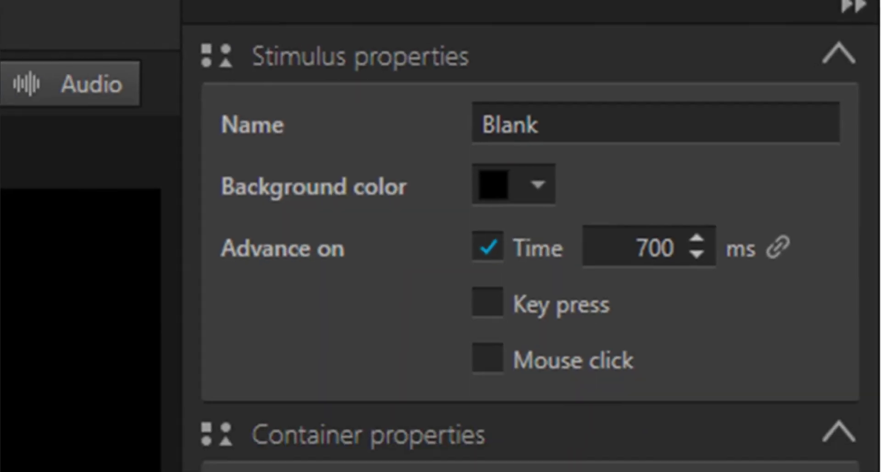
click(353, 254)
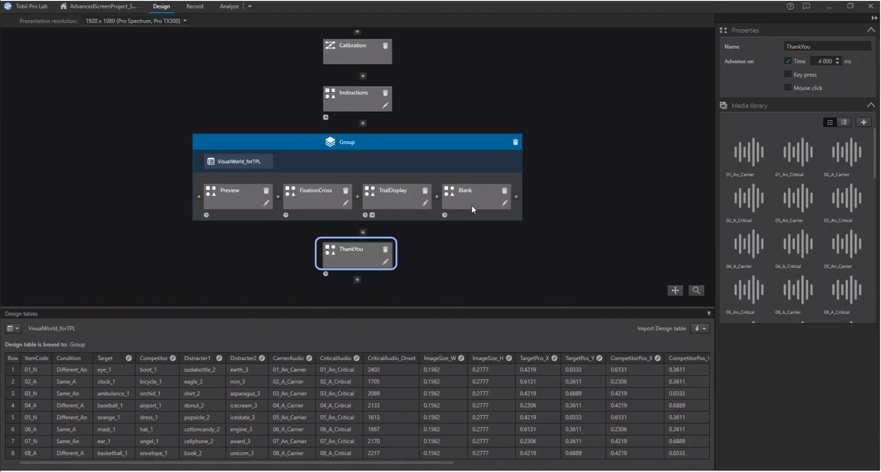
double_click(348, 254)
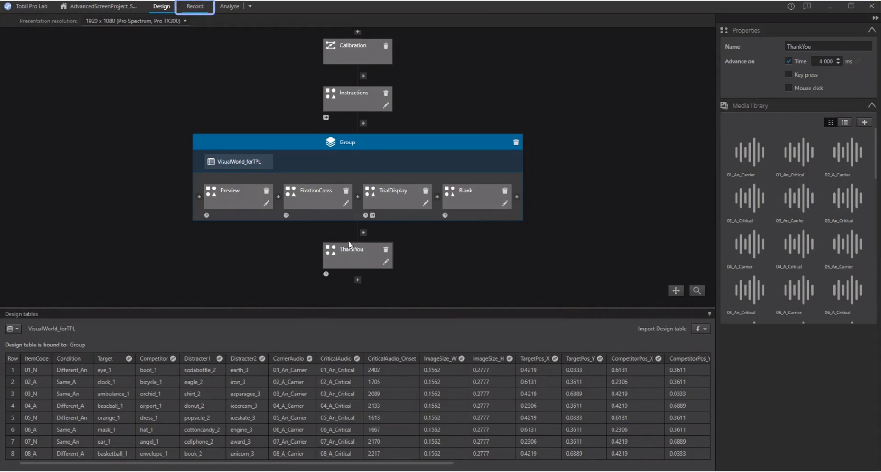
- Switch to the Record view and check which participants can be recorded
click(197, 7)
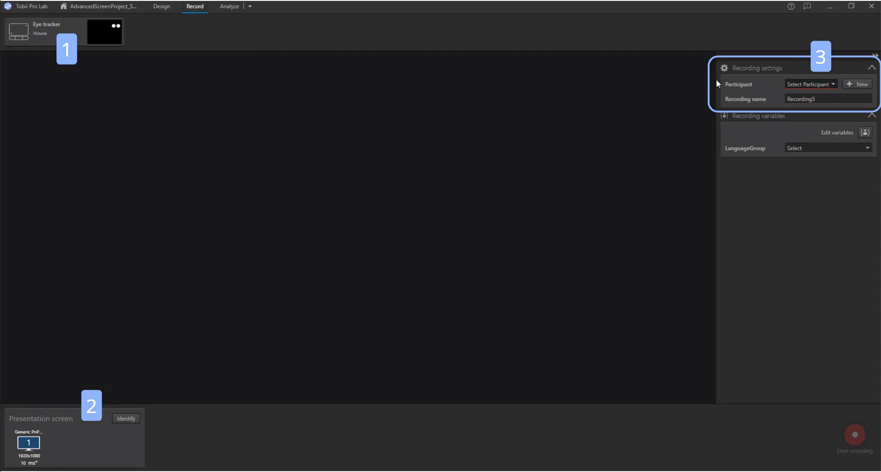
click(831, 84)
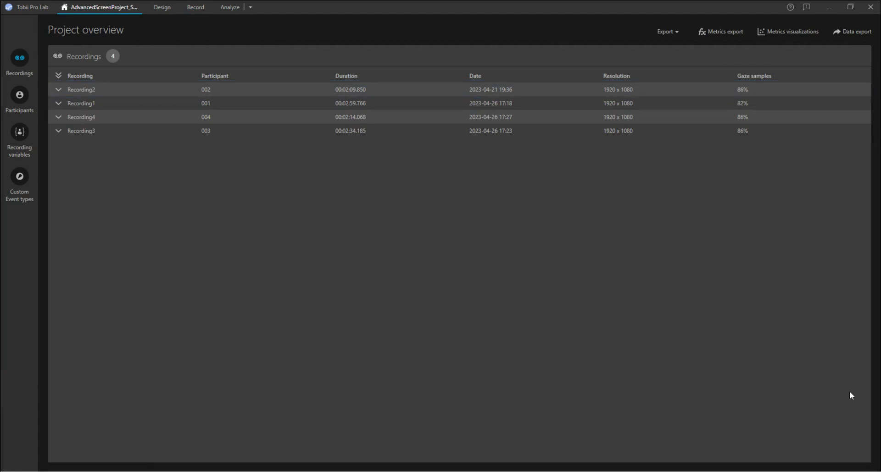
- Open Recording2 from participant 002 and start its replay
double_click(329, 89)
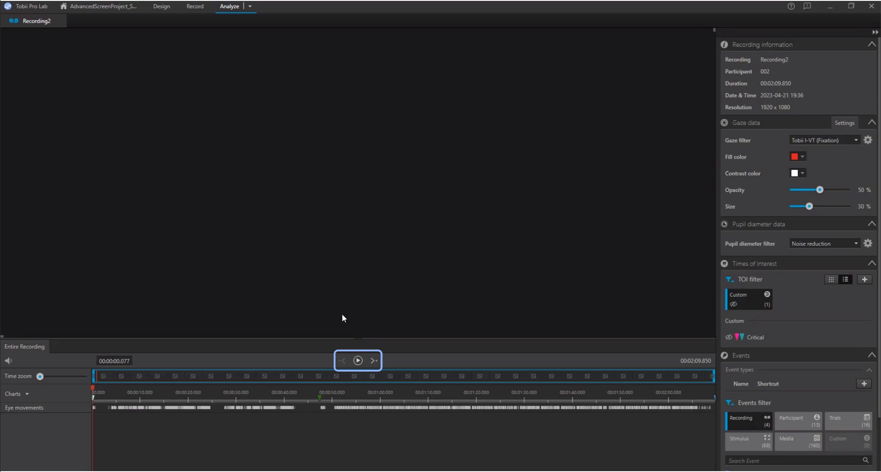
click(358, 363)
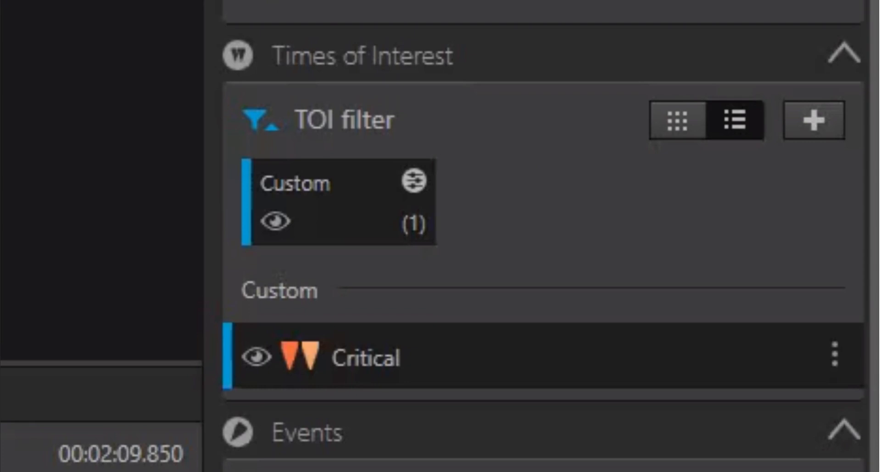
double_click(613, 356)
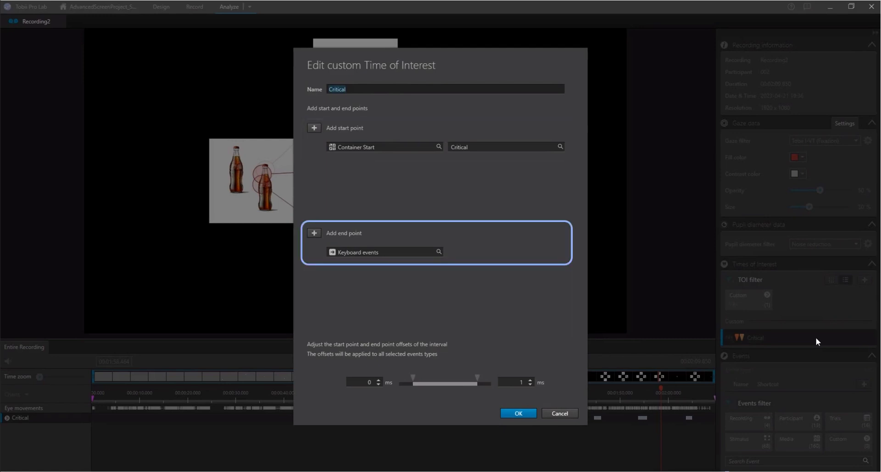
key(Escape)
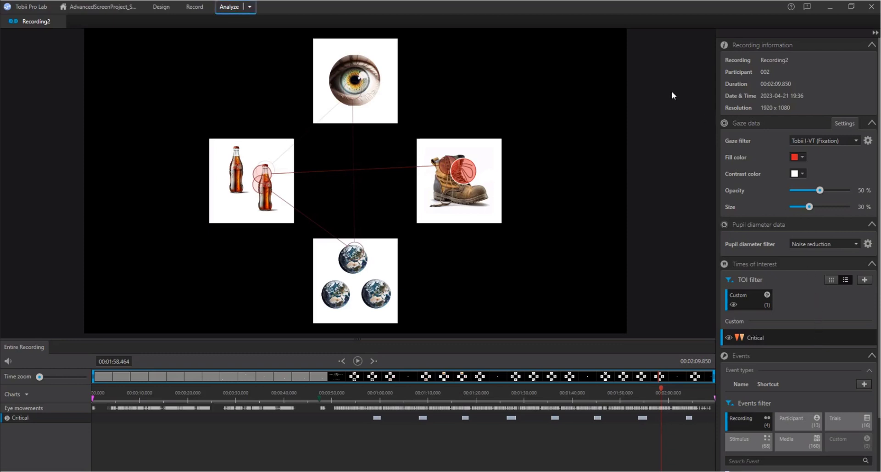
- Open Metrics export from the Analyze menu
click(248, 6)
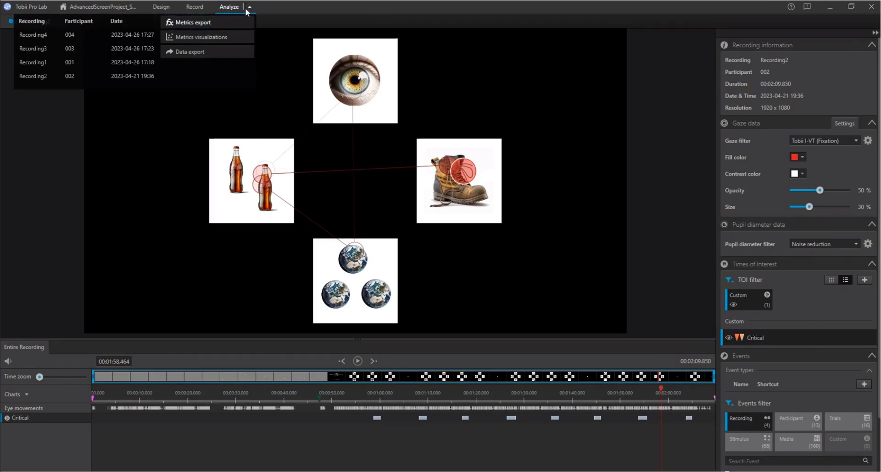
click(244, 22)
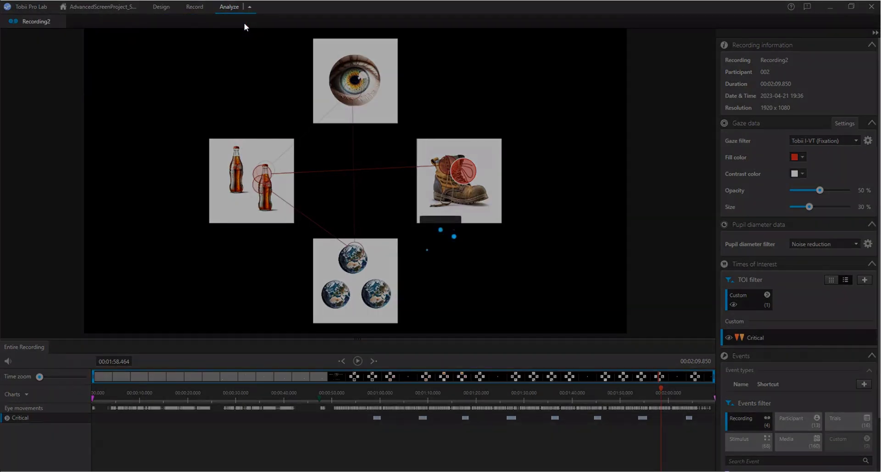